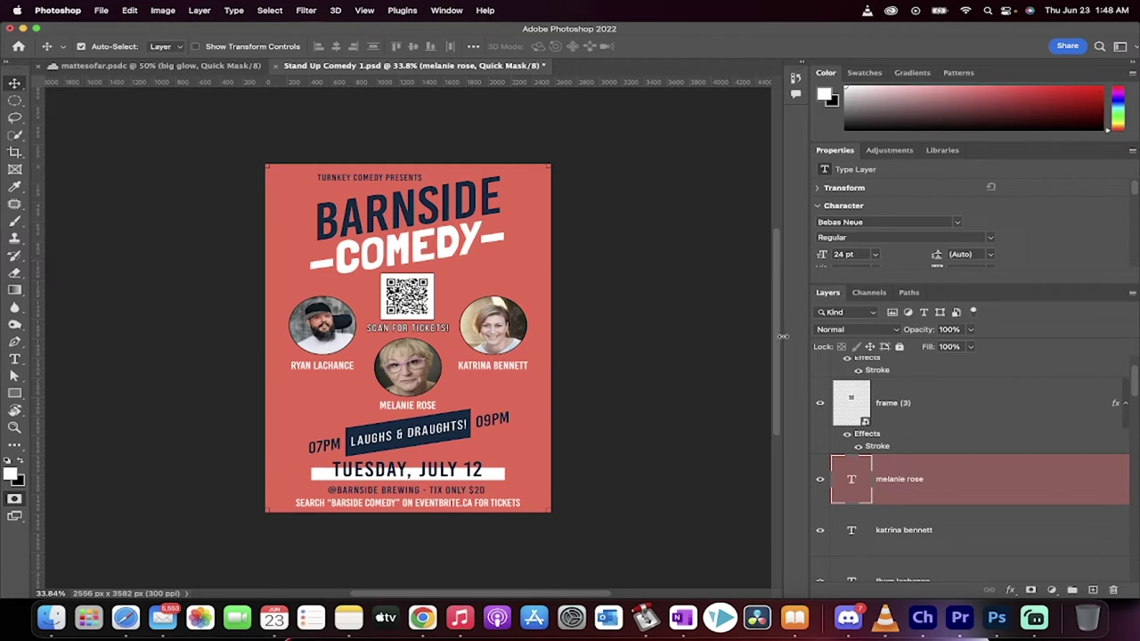
pyautogui.scroll(3, 930, 488)
pyautogui.scroll(1, 931, 488)
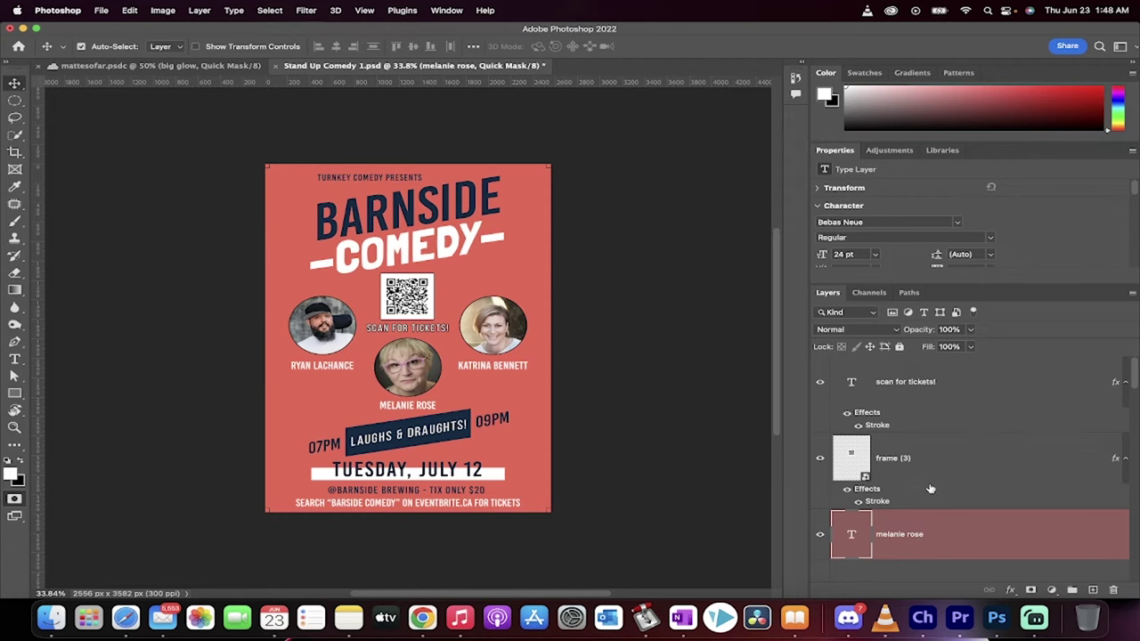
# Make 'scan for tickets!' and then 'frame (3)' the active layer, each highlighting red
pyautogui.click(925, 398)
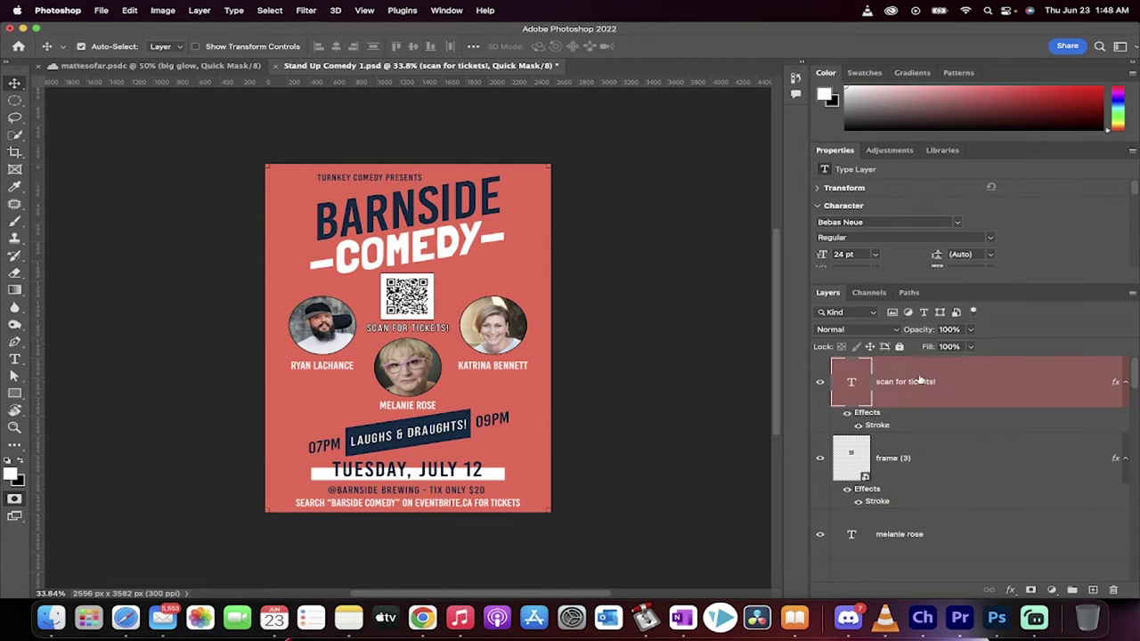
pyautogui.click(931, 463)
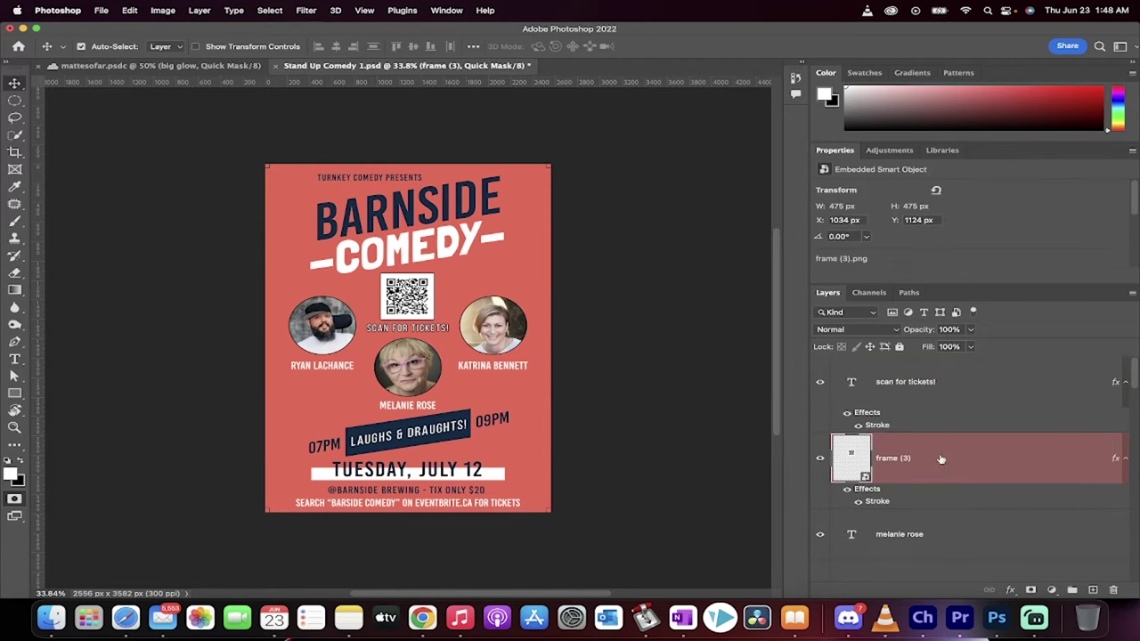
pyautogui.scroll(-3, 917, 463)
pyautogui.scroll(-3, 917, 463)
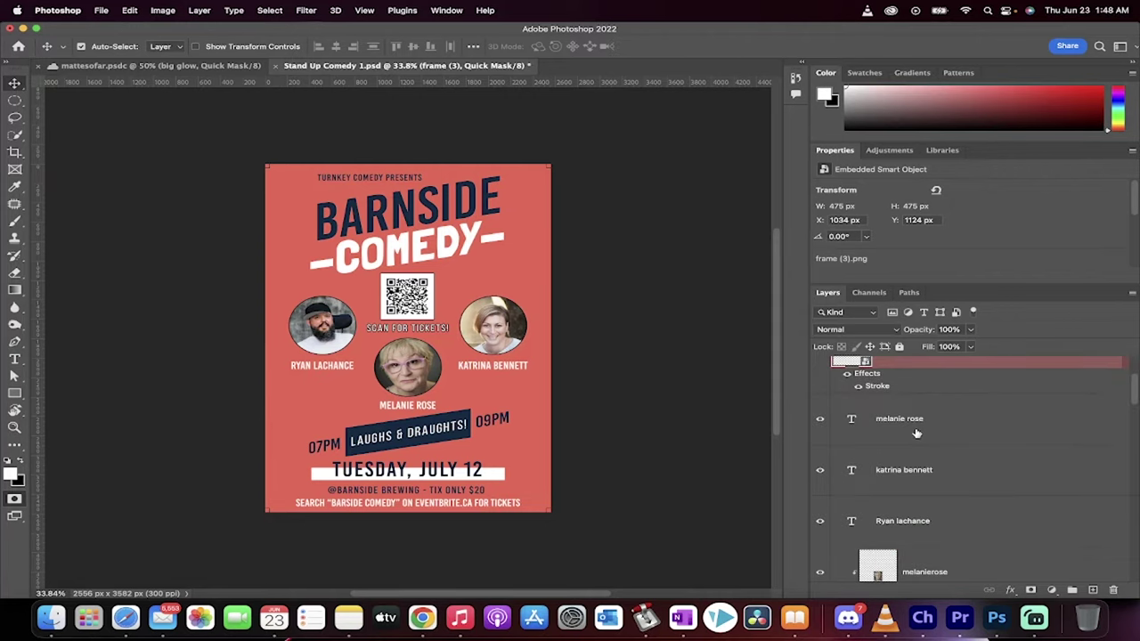
pyautogui.scroll(2, 917, 432)
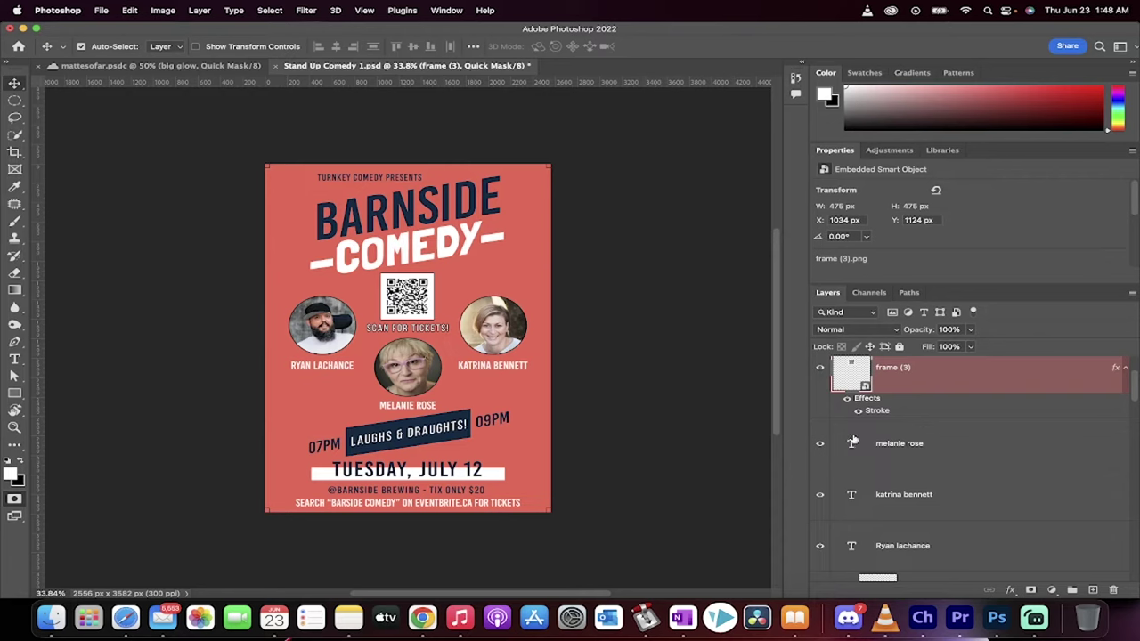
pyautogui.scroll(1, 859, 439)
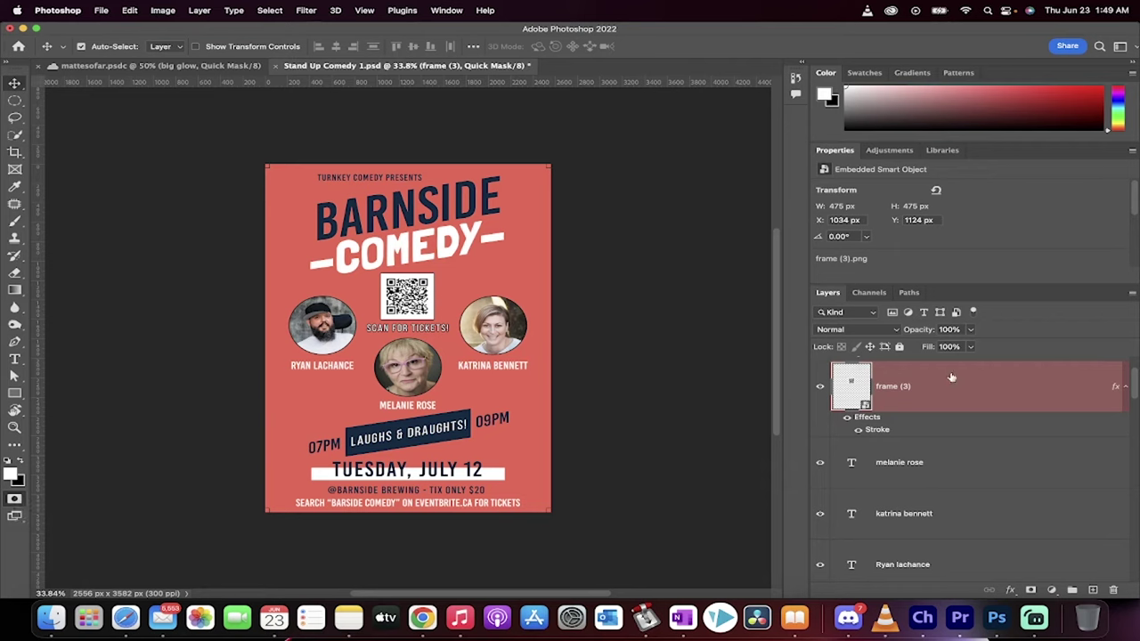
# Exit Quick Mask mode with the toolbar button, keeping frame (3) active
pyautogui.click(16, 500)
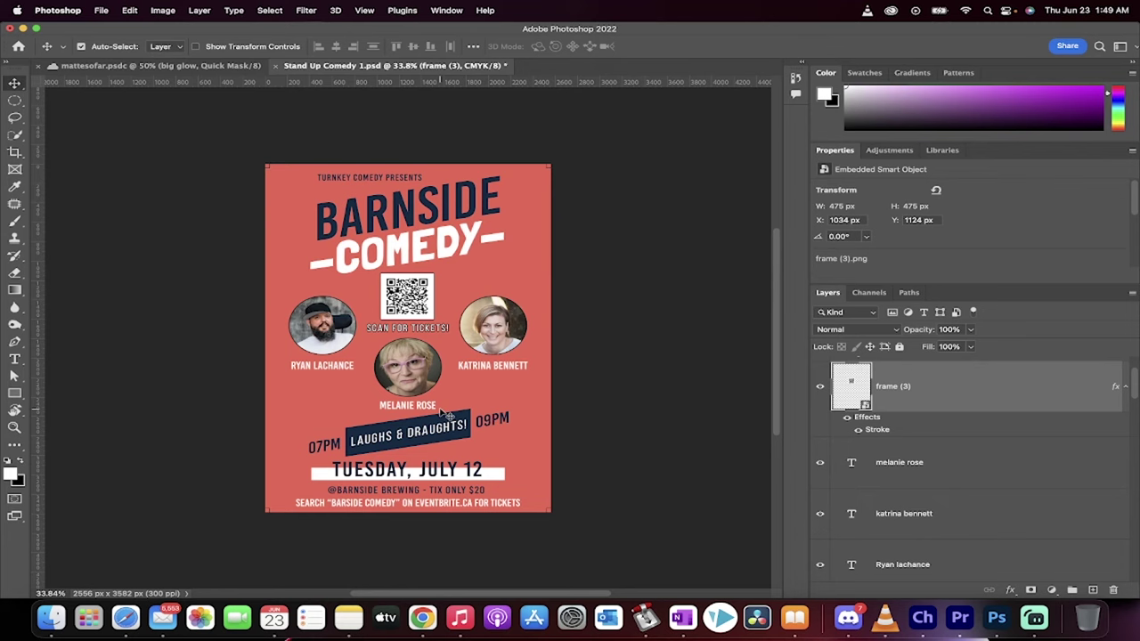